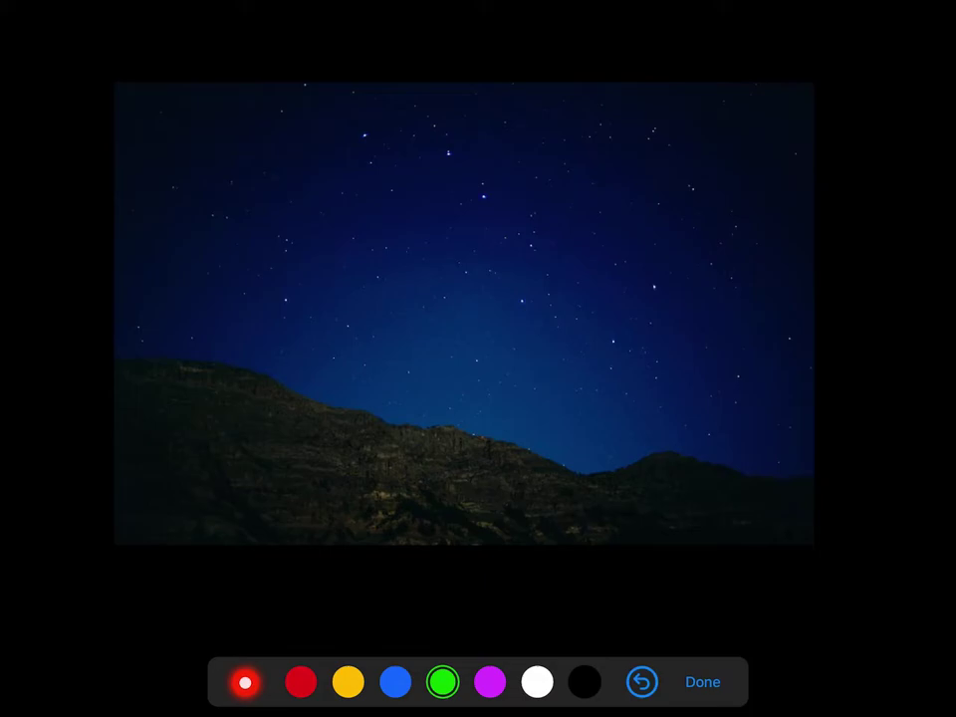
Trace the Big Dipper in purple over the mountain sky, tick each star, and add a dotted upward extension
{"action": "left_click", "coordinate": [489, 682]}
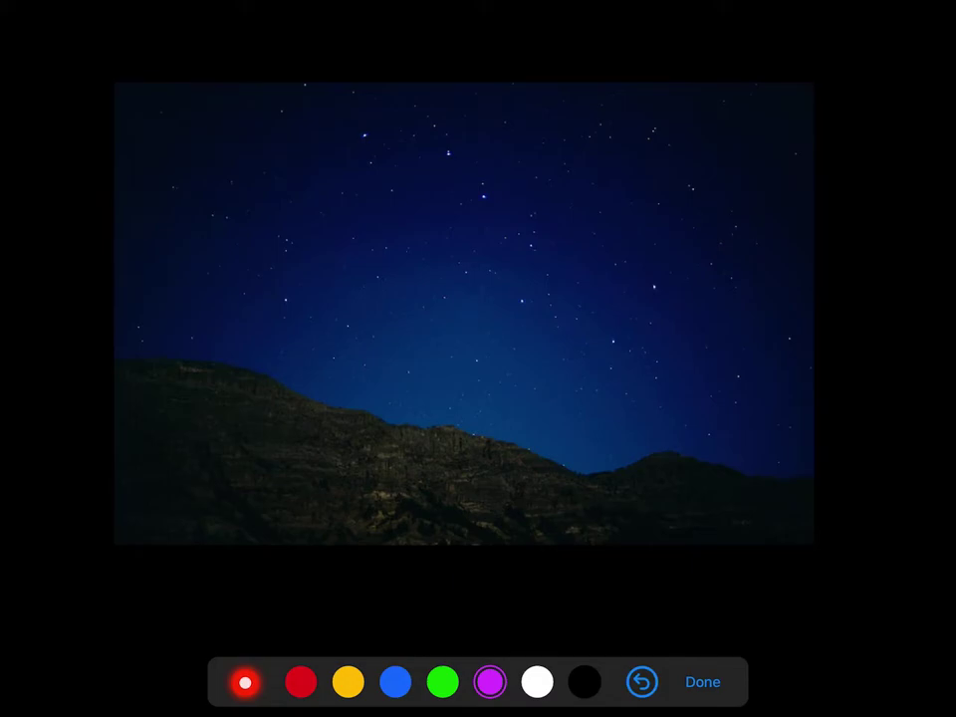
{"action": "mouse_move", "coordinate": [353, 141]}
{"action": "left_mouse_down"}
{"action": "mouse_move", "coordinate": [435, 143]}
{"action": "mouse_move", "coordinate": [484, 181]}
{"action": "mouse_move", "coordinate": [537, 242]}
{"action": "mouse_move", "coordinate": [523, 318]}
{"action": "mouse_move", "coordinate": [583, 336]}
{"action": "mouse_move", "coordinate": [645, 289]}
{"action": "left_mouse_up"}
{"action": "left_click_drag", "start_coordinate": [375, 141], "coordinate": [360, 145]}
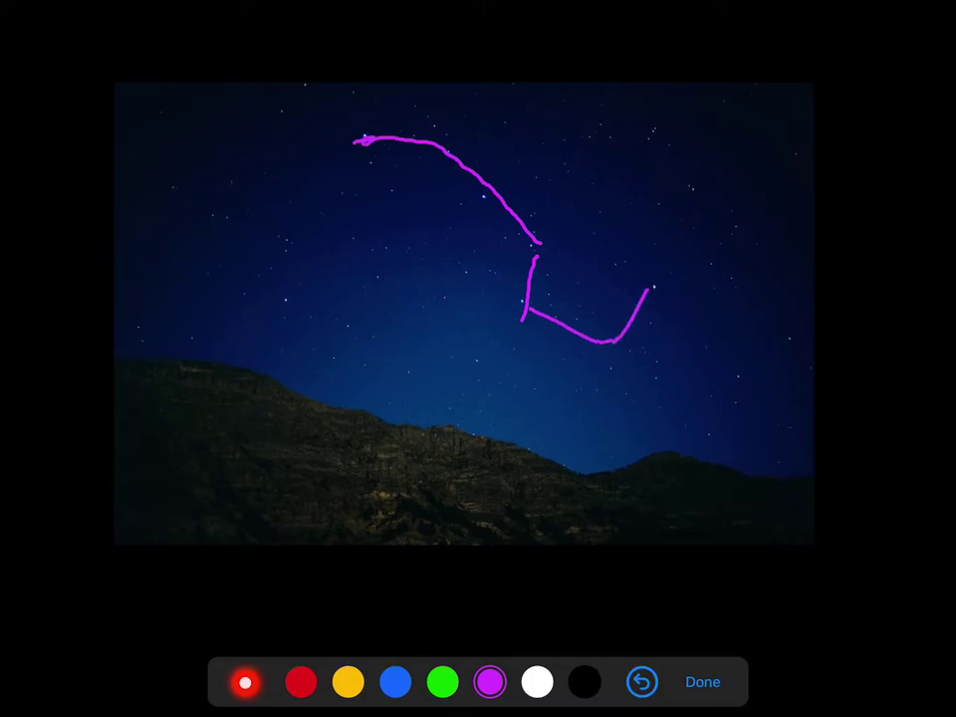
{"action": "left_click_drag", "start_coordinate": [449, 159], "coordinate": [438, 155]}
{"action": "left_click_drag", "start_coordinate": [501, 190], "coordinate": [495, 197]}
{"action": "left_click_drag", "start_coordinate": [531, 242], "coordinate": [540, 242]}
{"action": "mouse_move", "coordinate": [648, 289]}
{"action": "left_mouse_down"}
{"action": "mouse_move", "coordinate": [717, 139]}
{"action": "mouse_move", "coordinate": [695, 152]}
{"action": "left_mouse_up"}
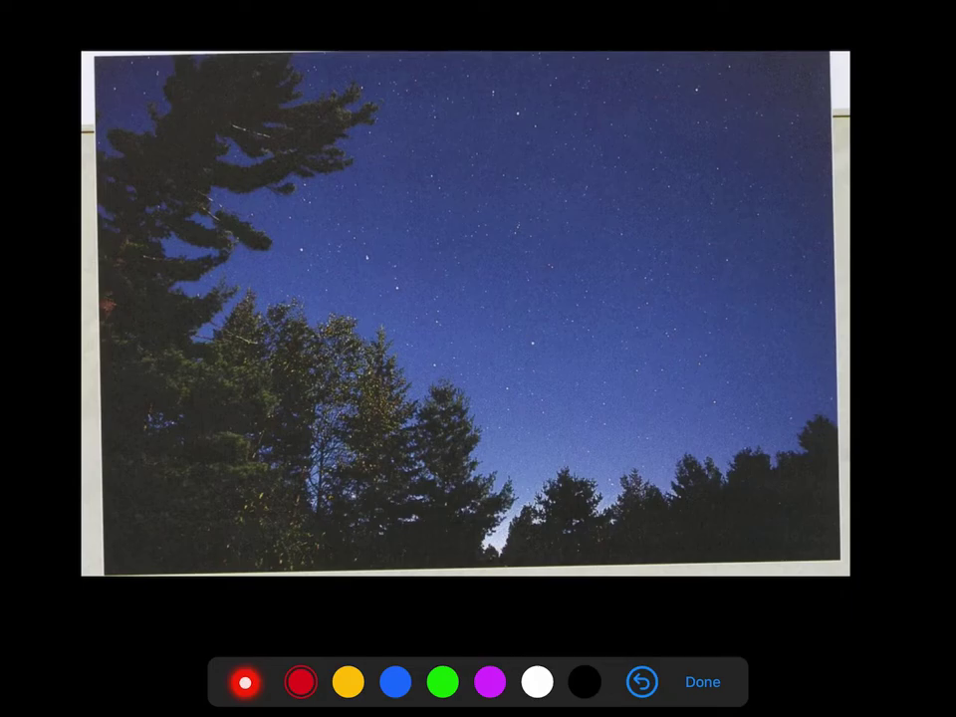
Draw red dashed strokes along the Dipper's handle and bowl, plus a dotted pointer to the star above
{"action": "mouse_move", "coordinate": [305, 250]}
{"action": "left_mouse_down"}
{"action": "mouse_move", "coordinate": [348, 253]}
{"action": "mouse_move", "coordinate": [392, 283]}
{"action": "mouse_move", "coordinate": [432, 315]}
{"action": "mouse_move", "coordinate": [436, 355]}
{"action": "mouse_move", "coordinate": [498, 386]}
{"action": "mouse_move", "coordinate": [523, 354]}
{"action": "left_mouse_up"}
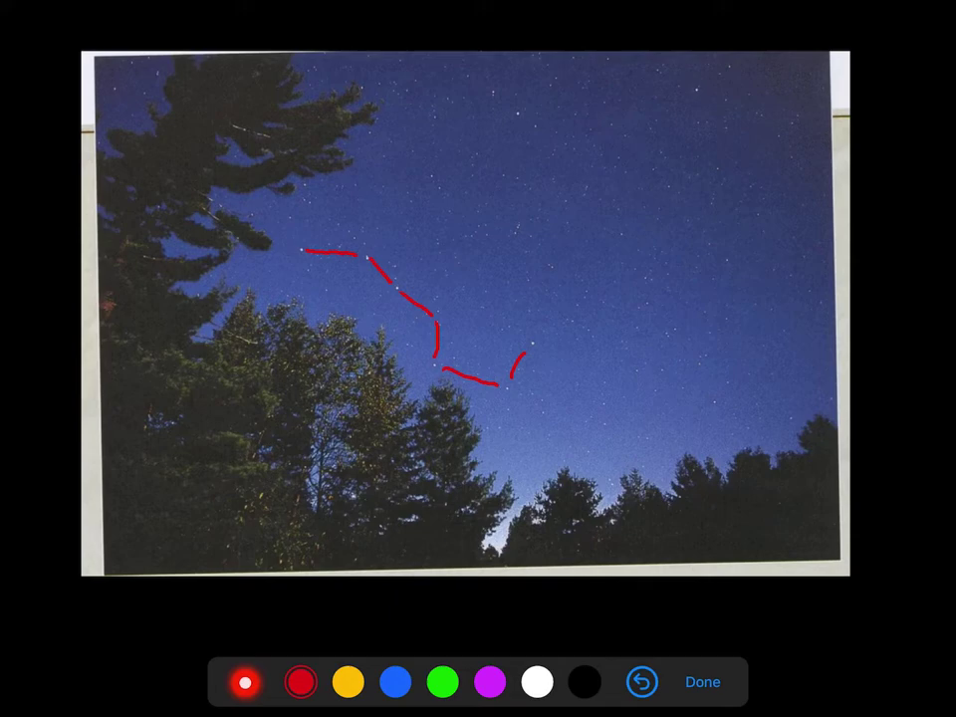
{"action": "left_click_drag", "start_coordinate": [537, 335], "coordinate": [544, 325]}
{"action": "left_click_drag", "start_coordinate": [600, 234], "coordinate": [627, 199]}
{"action": "left_click_drag", "start_coordinate": [734, 212], "coordinate": [734, 237]}
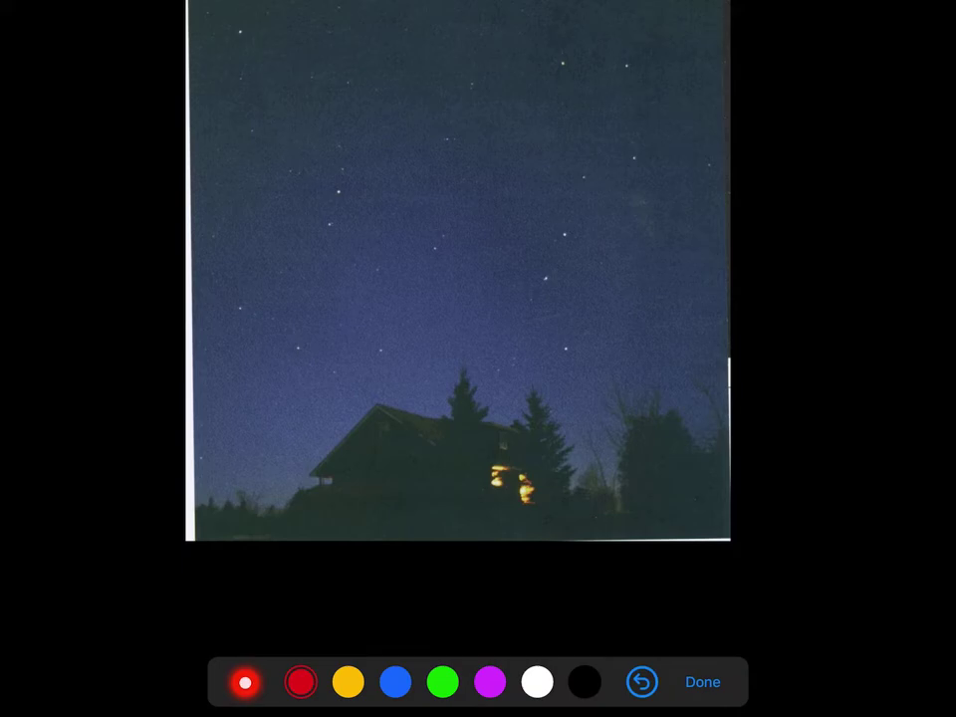
Trace the Dipper's bowl top in red, then a purple dotted arrow running left across the sky
{"action": "left_click_drag", "start_coordinate": [627, 71], "coordinate": [629, 130]}
{"action": "left_click_drag", "start_coordinate": [582, 69], "coordinate": [602, 70]}
{"action": "left_click", "coordinate": [490, 682]}
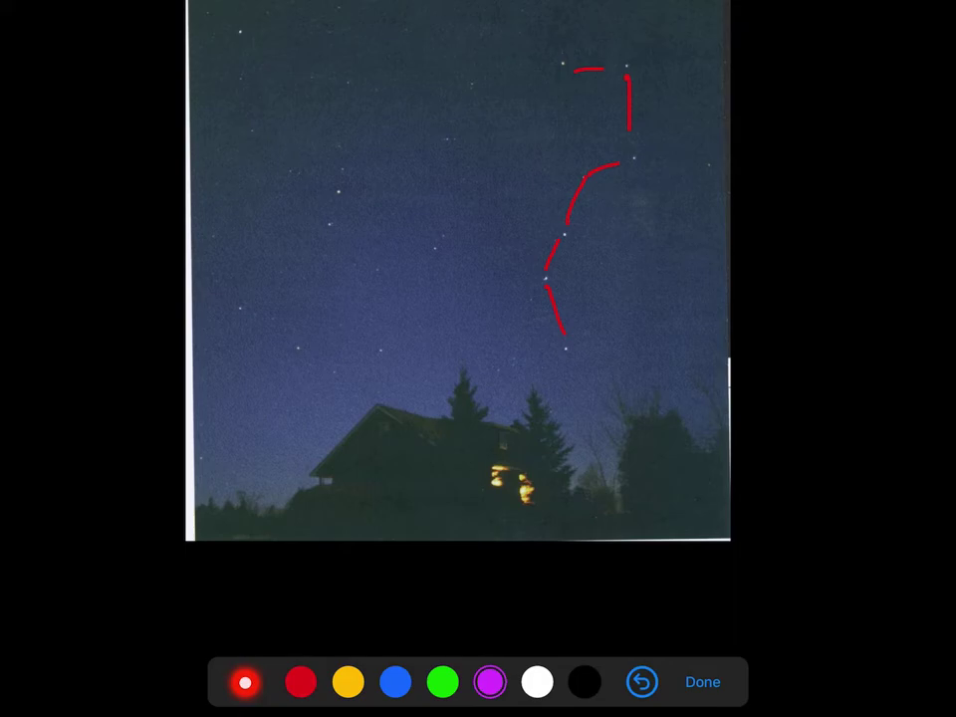
{"action": "mouse_move", "coordinate": [549, 66]}
{"action": "left_mouse_down"}
{"action": "mouse_move", "coordinate": [313, 44]}
{"action": "mouse_move", "coordinate": [260, 41]}
{"action": "mouse_move", "coordinate": [249, 55]}
{"action": "left_mouse_up"}
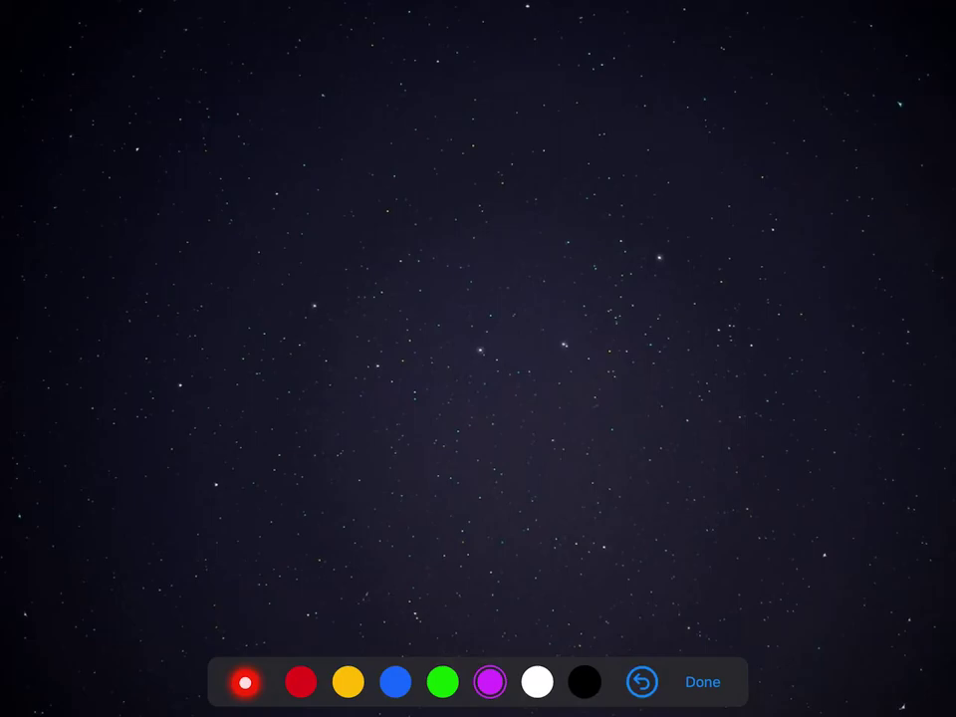
Draw a purple stroke down-left from the end star, undo and redraw it, then add a dotted downward arrow
{"action": "mouse_move", "coordinate": [653, 266]}
{"action": "left_mouse_down"}
{"action": "mouse_move", "coordinate": [579, 333]}
{"action": "mouse_move", "coordinate": [495, 351]}
{"action": "mouse_move", "coordinate": [325, 315]}
{"action": "mouse_move", "coordinate": [293, 324]}
{"action": "mouse_move", "coordinate": [192, 377]}
{"action": "mouse_move", "coordinate": [215, 478]}
{"action": "left_mouse_up"}
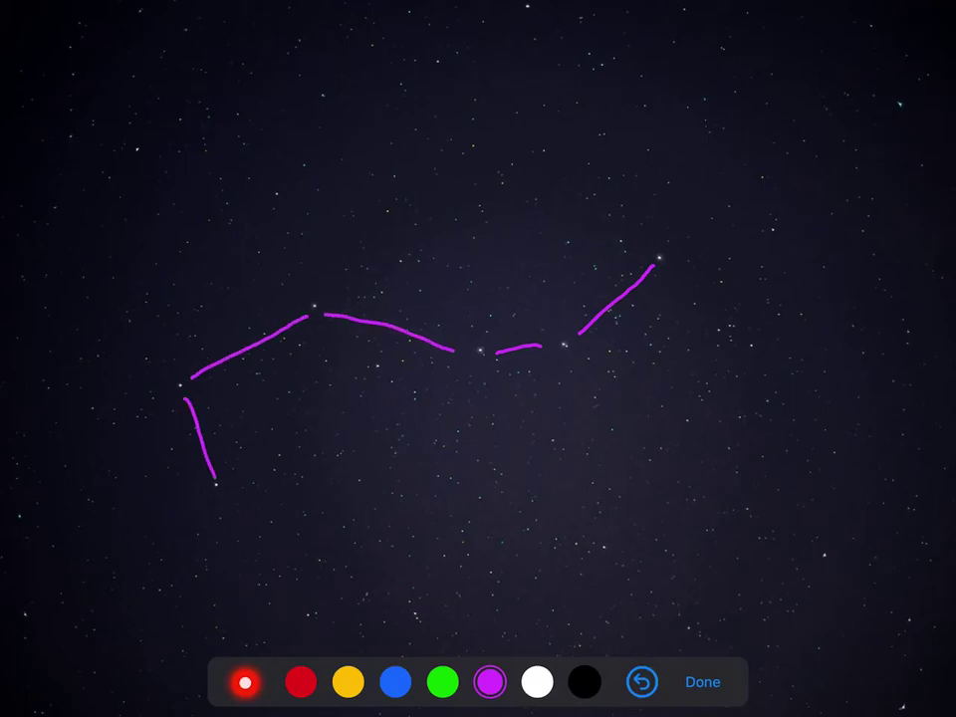
{"action": "left_click", "coordinate": [641, 681]}
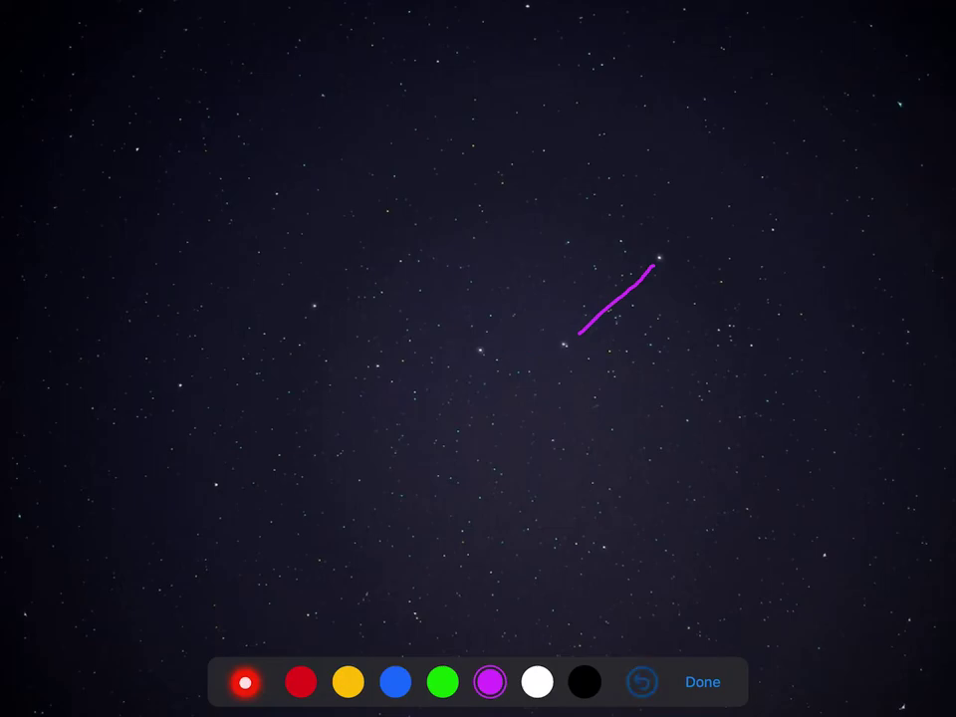
{"action": "left_click", "coordinate": [641, 681]}
{"action": "mouse_move", "coordinate": [651, 271]}
{"action": "left_mouse_down"}
{"action": "mouse_move", "coordinate": [583, 339]}
{"action": "mouse_move", "coordinate": [388, 368]}
{"action": "mouse_move", "coordinate": [319, 322]}
{"action": "mouse_move", "coordinate": [197, 385]}
{"action": "mouse_move", "coordinate": [220, 501]}
{"action": "left_mouse_up"}
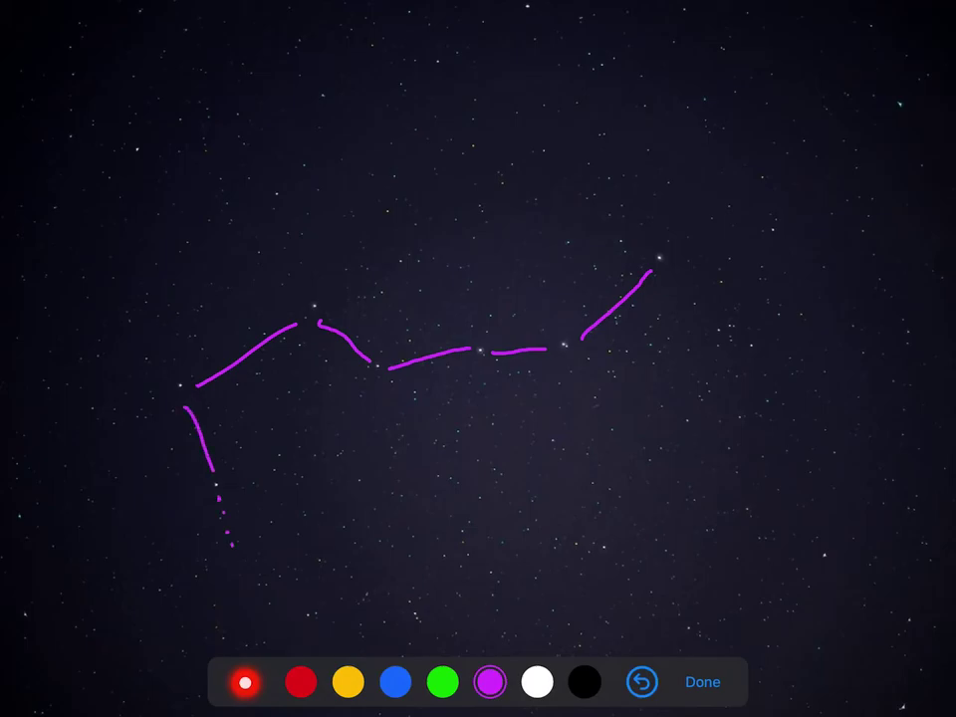
{"action": "left_click_drag", "start_coordinate": [234, 550], "coordinate": [258, 611]}
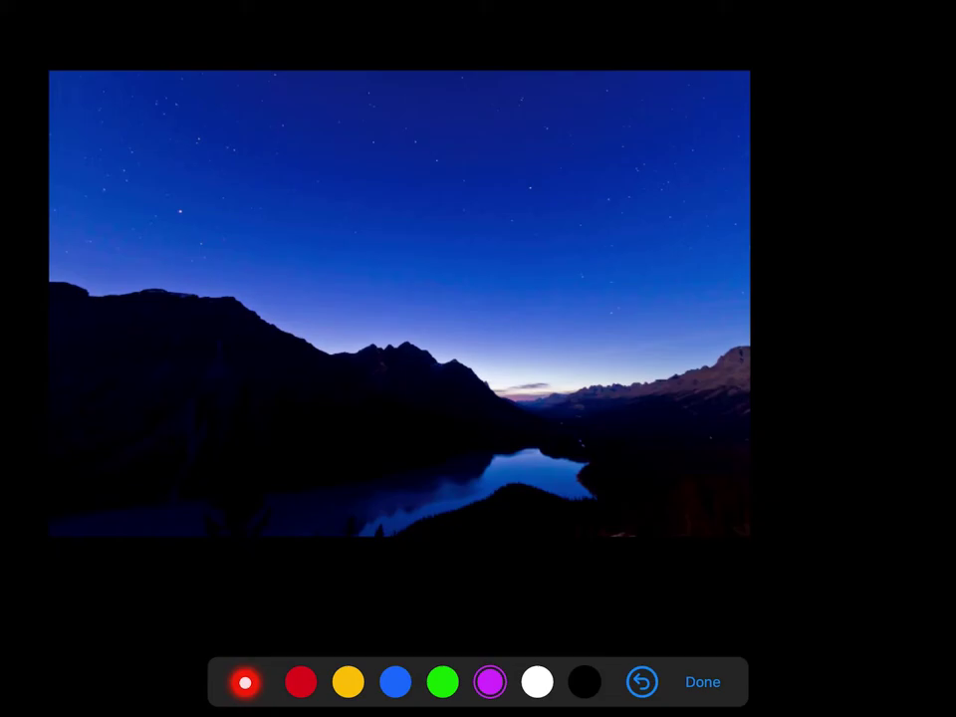
Draw a purple dashed stroke tracing the Dipper up-right across the lake photo's sky
{"action": "mouse_move", "coordinate": [374, 142]}
{"action": "left_mouse_down"}
{"action": "mouse_move", "coordinate": [405, 138]}
{"action": "mouse_move", "coordinate": [490, 216]}
{"action": "mouse_move", "coordinate": [523, 194]}
{"action": "mouse_move", "coordinate": [615, 86]}
{"action": "mouse_move", "coordinate": [605, 94]}
{"action": "left_mouse_up"}
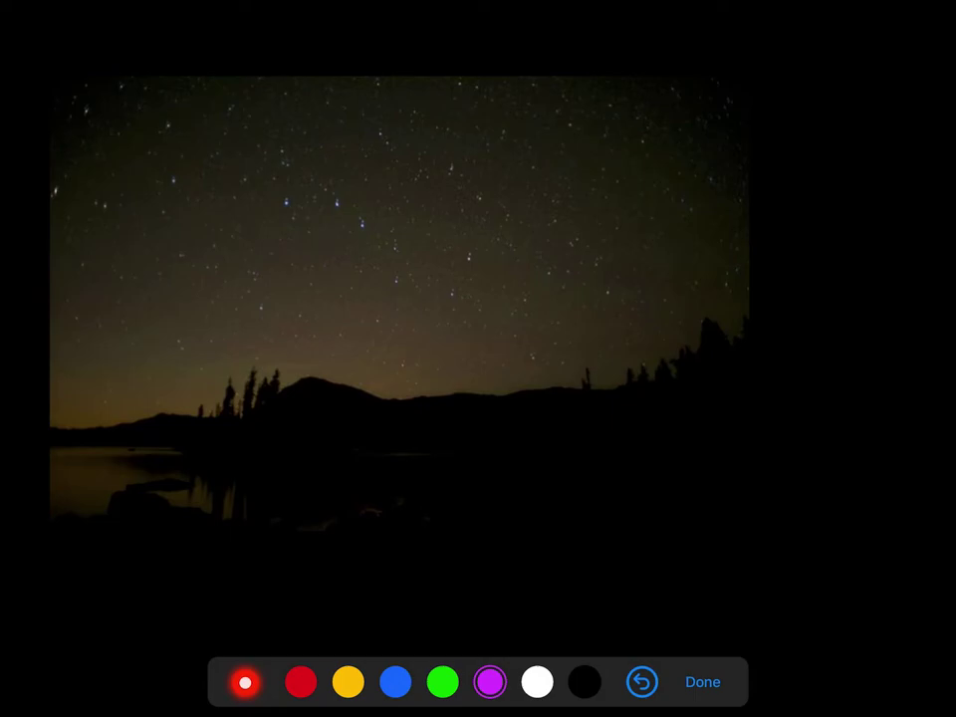
Add a dotted up-right arrow on the dark lake photo, trace the tree-photo Dipper in purple, then pick white
{"action": "mouse_move", "coordinate": [287, 208]}
{"action": "left_mouse_down"}
{"action": "mouse_move", "coordinate": [328, 204]}
{"action": "mouse_move", "coordinate": [383, 241]}
{"action": "mouse_move", "coordinate": [393, 272]}
{"action": "mouse_move", "coordinate": [453, 292]}
{"action": "left_mouse_up"}
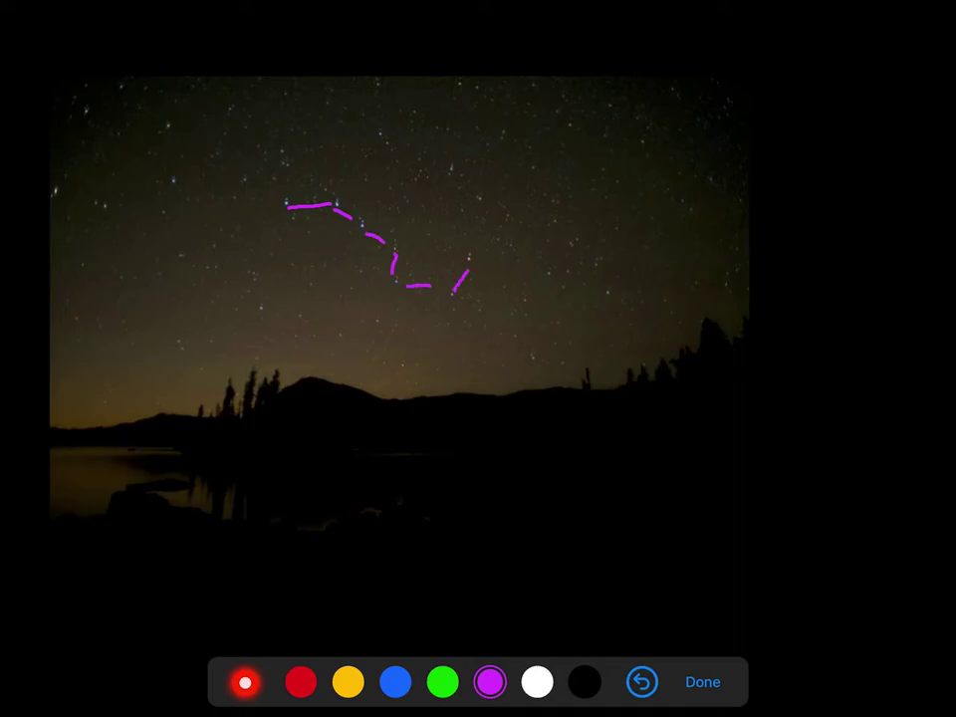
{"action": "mouse_move", "coordinate": [474, 247]}
{"action": "left_mouse_down"}
{"action": "mouse_move", "coordinate": [559, 85]}
{"action": "mouse_move", "coordinate": [540, 97]}
{"action": "left_mouse_up"}
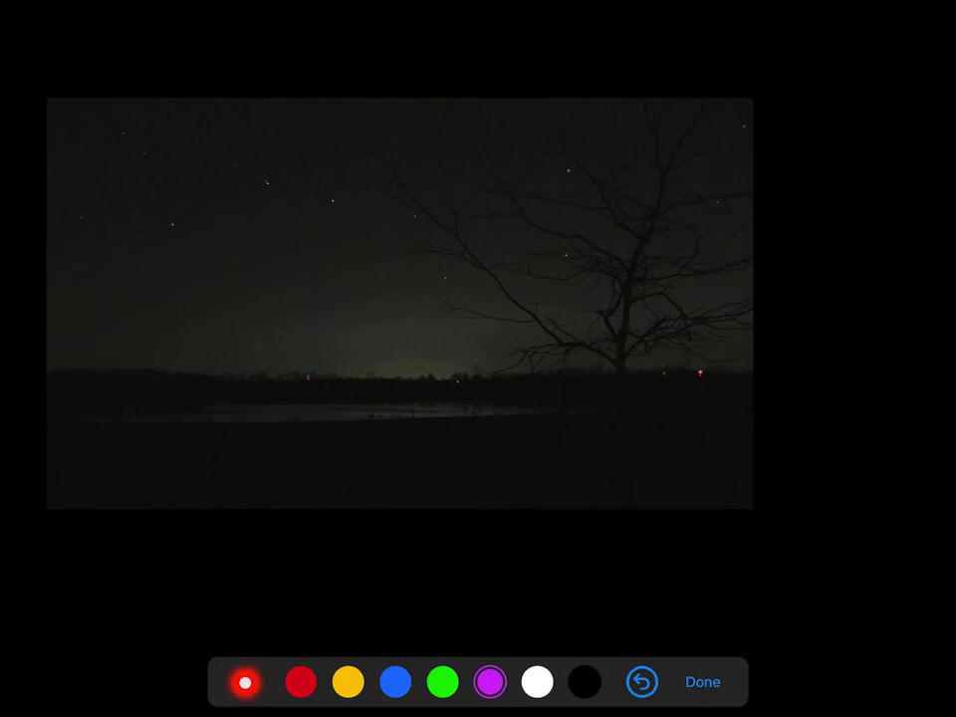
{"action": "left_click_drag", "start_coordinate": [173, 225], "coordinate": [249, 184]}
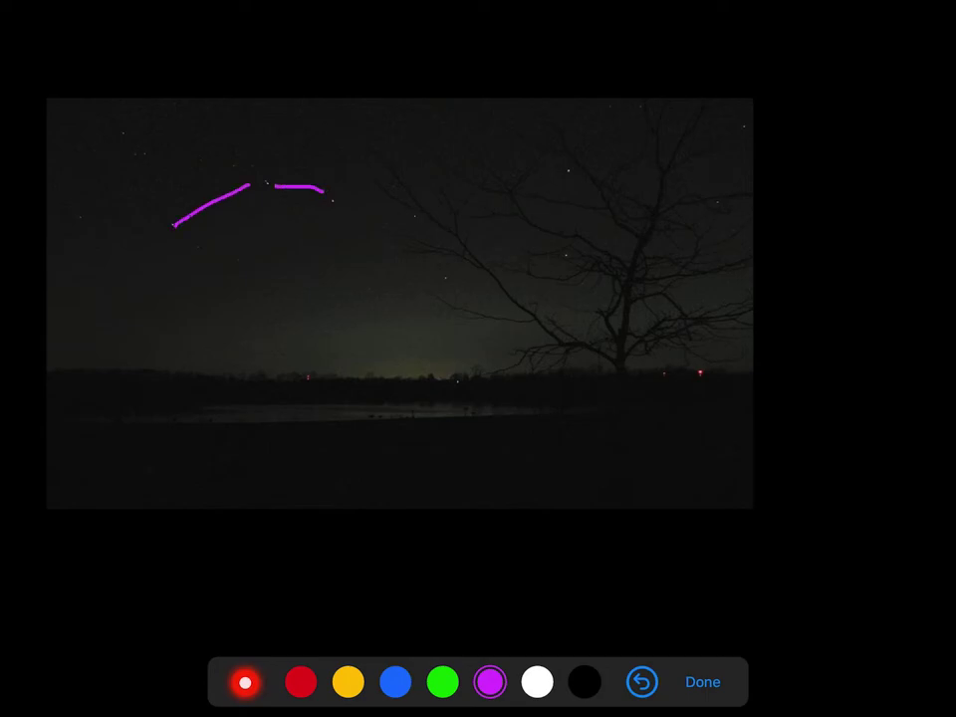
{"action": "mouse_move", "coordinate": [331, 201]}
{"action": "left_mouse_down"}
{"action": "mouse_move", "coordinate": [394, 206]}
{"action": "mouse_move", "coordinate": [439, 262]}
{"action": "mouse_move", "coordinate": [537, 264]}
{"action": "mouse_move", "coordinate": [571, 182]}
{"action": "mouse_move", "coordinate": [565, 71]}
{"action": "left_mouse_up"}
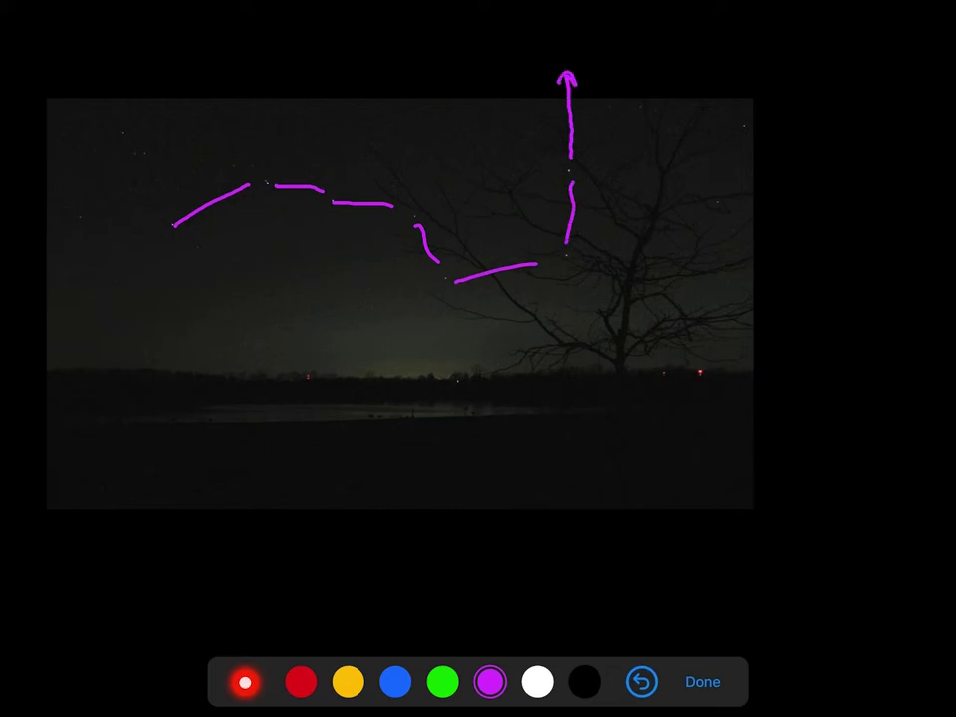
{"action": "left_click", "coordinate": [536, 682]}
{"action": "left_click", "coordinate": [562, 28]}
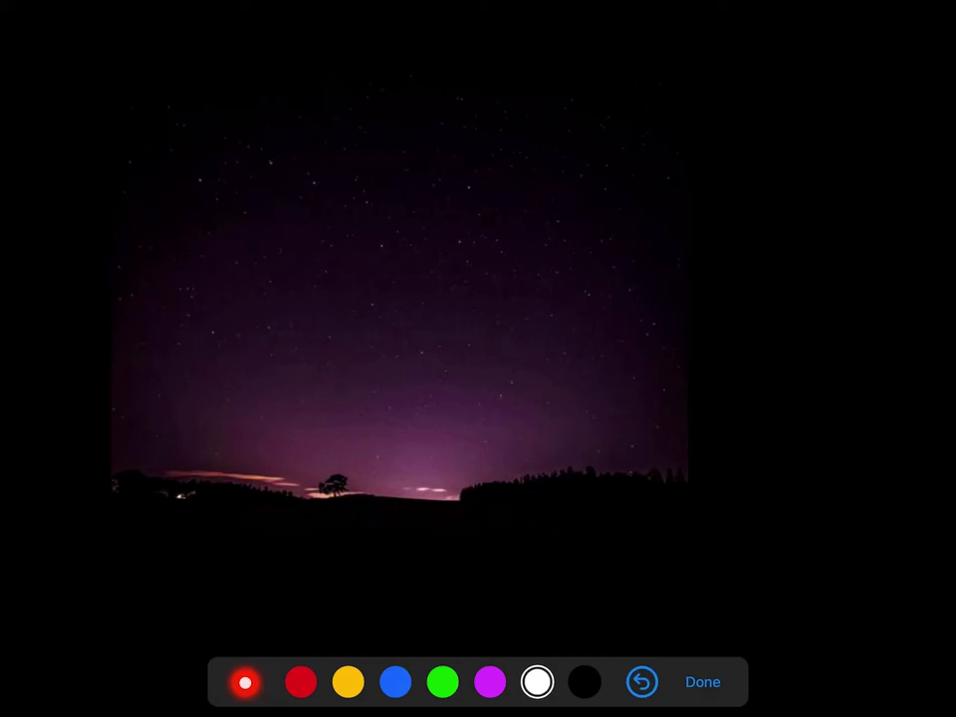
Sketch white star-connecting lines on the purple sky, then white dashes linking Dipper stars on the mountain photo
{"action": "mouse_move", "coordinate": [207, 181]}
{"action": "left_mouse_down"}
{"action": "mouse_move", "coordinate": [263, 162]}
{"action": "mouse_move", "coordinate": [355, 199]}
{"action": "mouse_move", "coordinate": [374, 237]}
{"action": "mouse_move", "coordinate": [454, 241]}
{"action": "mouse_move", "coordinate": [497, 48]}
{"action": "mouse_move", "coordinate": [514, 18]}
{"action": "left_mouse_up"}
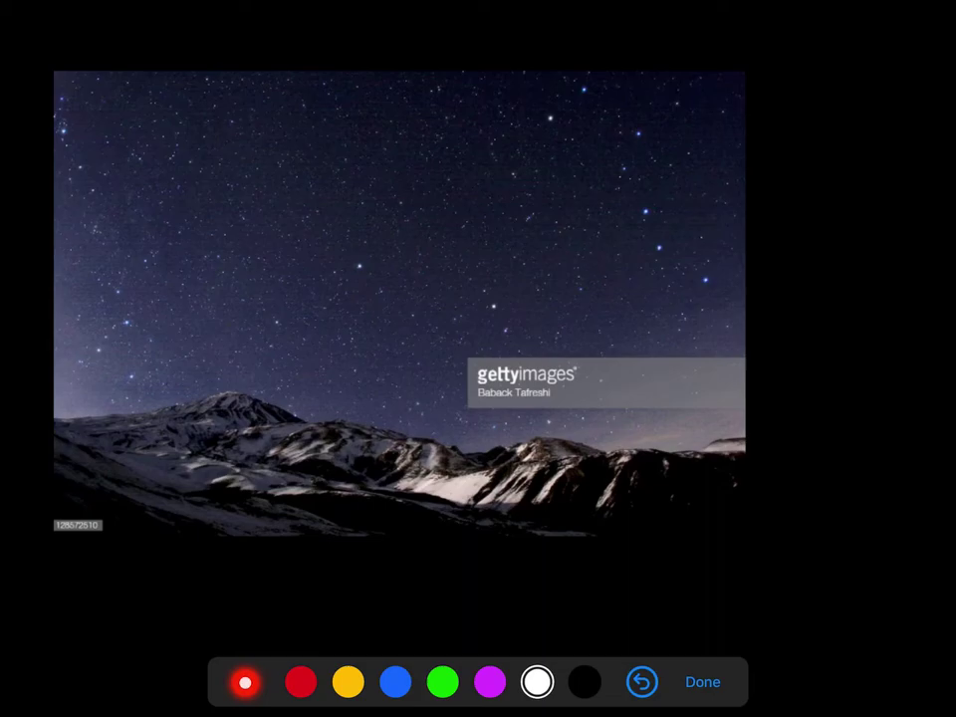
{"action": "left_click_drag", "start_coordinate": [668, 256], "coordinate": [702, 277]}
{"action": "mouse_move", "coordinate": [657, 242]}
{"action": "left_mouse_down"}
{"action": "mouse_move", "coordinate": [624, 174]}
{"action": "mouse_move", "coordinate": [633, 139]}
{"action": "mouse_move", "coordinate": [595, 92]}
{"action": "mouse_move", "coordinate": [365, 265]}
{"action": "left_mouse_up"}
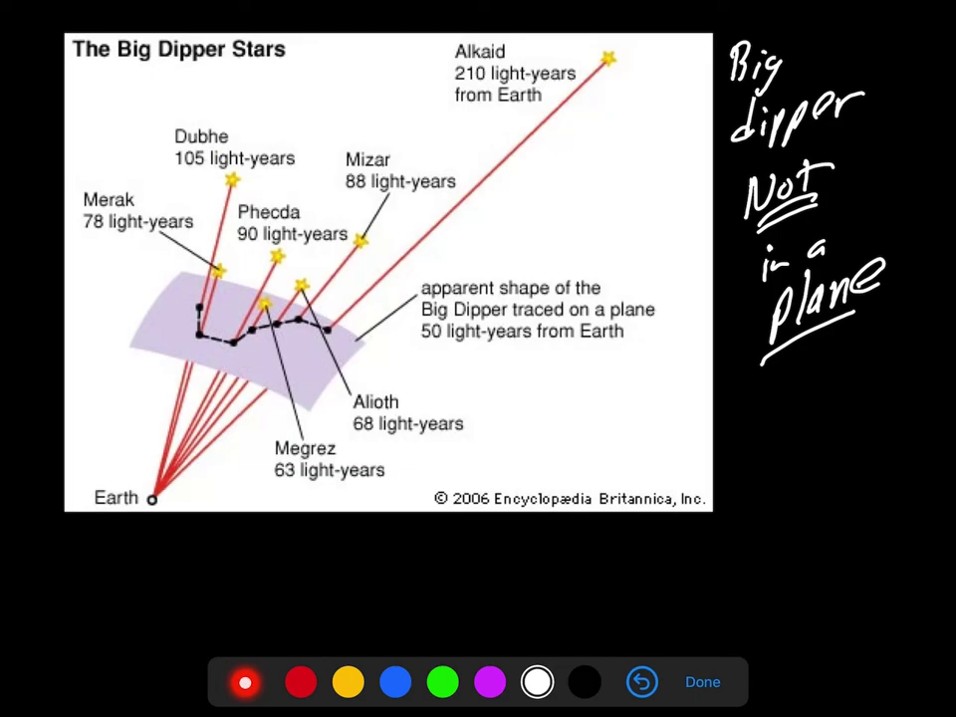
Switch to blue, circle the Earth point, and mark the Dipper's end star
{"action": "left_click", "coordinate": [395, 682]}
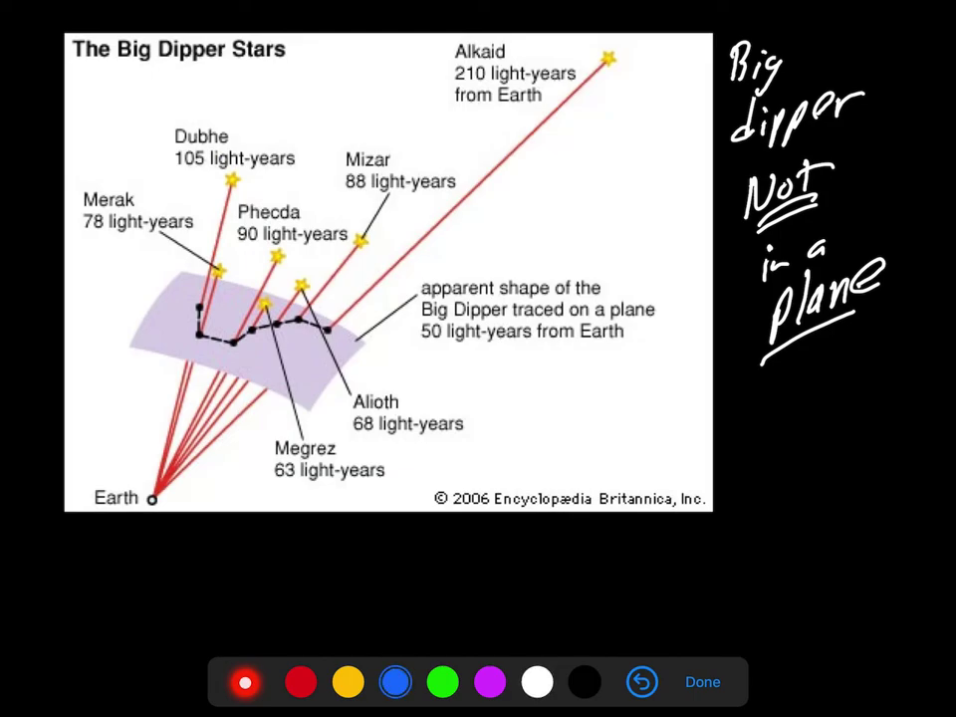
{"action": "left_click_drag", "start_coordinate": [159, 485], "coordinate": [152, 484]}
{"action": "left_click_drag", "start_coordinate": [200, 302], "coordinate": [201, 339]}
Write 'Pointer star?' beside the end star and add small marks below the Dipper outline
{"action": "mouse_move", "coordinate": [84, 292]}
{"action": "left_mouse_down"}
{"action": "mouse_move", "coordinate": [86, 325]}
{"action": "mouse_move", "coordinate": [99, 305]}
{"action": "mouse_move", "coordinate": [108, 313]}
{"action": "left_mouse_up"}
{"action": "left_click_drag", "start_coordinate": [112, 312], "coordinate": [151, 257]}
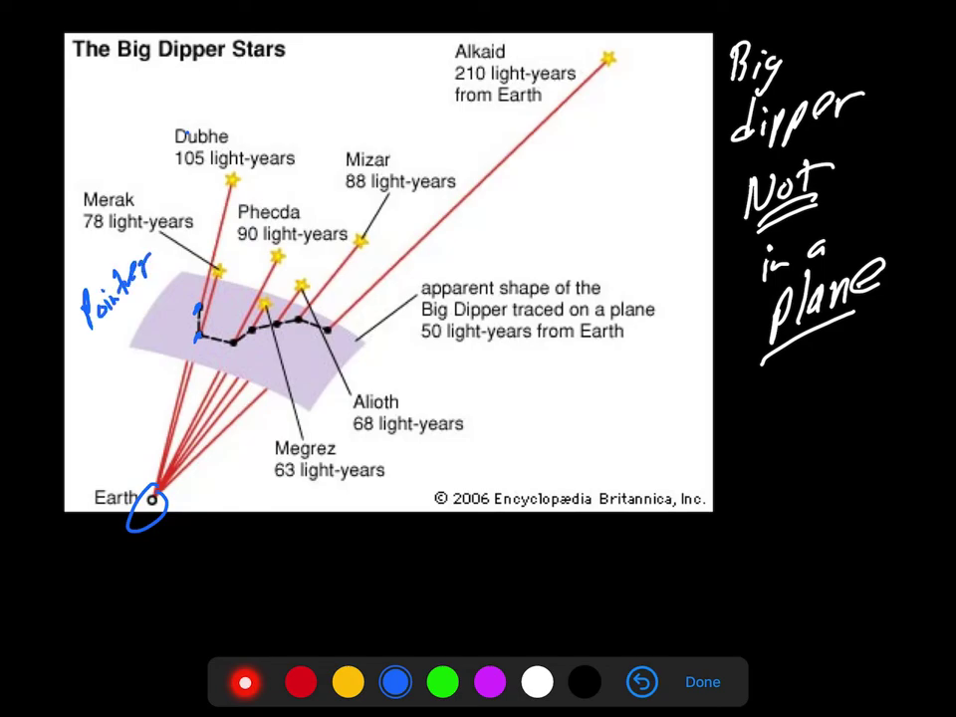
{"action": "mouse_move", "coordinate": [94, 303]}
{"action": "left_mouse_down"}
{"action": "mouse_move", "coordinate": [86, 335]}
{"action": "mouse_move", "coordinate": [152, 311]}
{"action": "left_mouse_up"}
{"action": "mouse_move", "coordinate": [169, 311]}
{"action": "left_mouse_down"}
{"action": "mouse_move", "coordinate": [177, 329]}
{"action": "mouse_move", "coordinate": [187, 320]}
{"action": "left_mouse_up"}
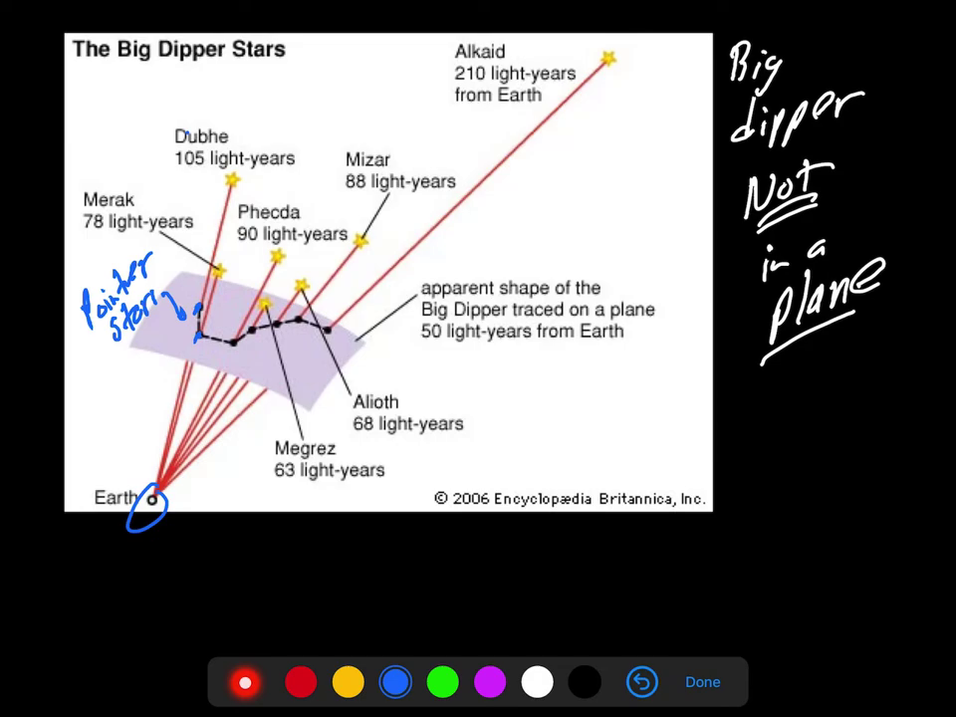
{"action": "left_click_drag", "start_coordinate": [302, 363], "coordinate": [305, 372]}
{"action": "left_click_drag", "start_coordinate": [309, 363], "coordinate": [317, 396]}
In green, underline Dubhe's 105, draw the Earth rays to Dubhe and Merak, and bracket both labels
{"action": "left_click", "coordinate": [442, 682]}
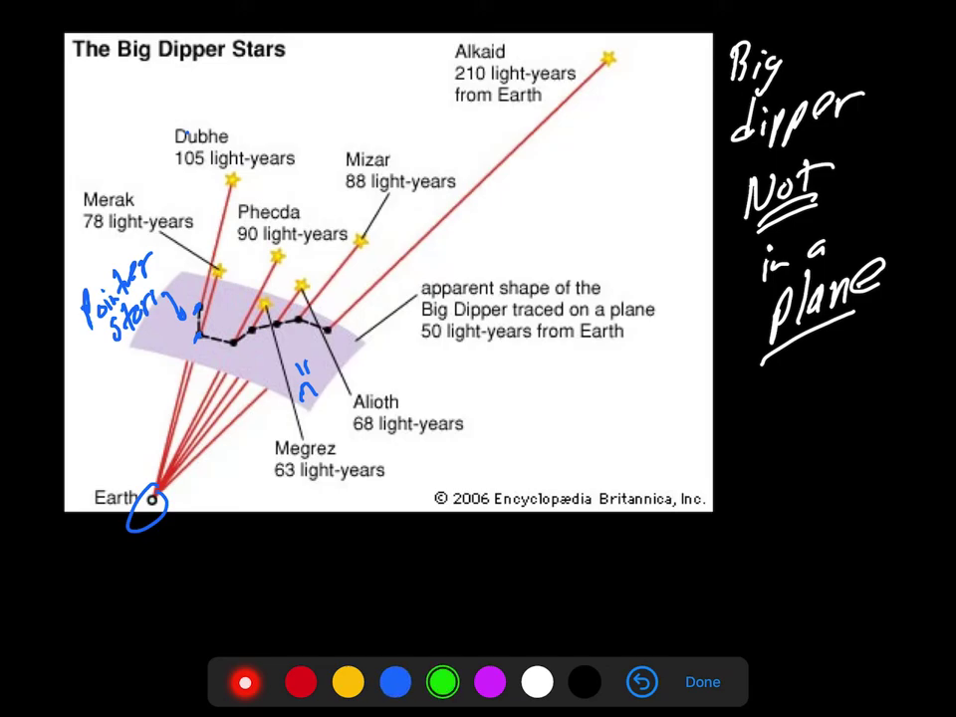
{"action": "left_click_drag", "start_coordinate": [177, 176], "coordinate": [200, 173]}
{"action": "left_click_drag", "start_coordinate": [152, 488], "coordinate": [231, 179]}
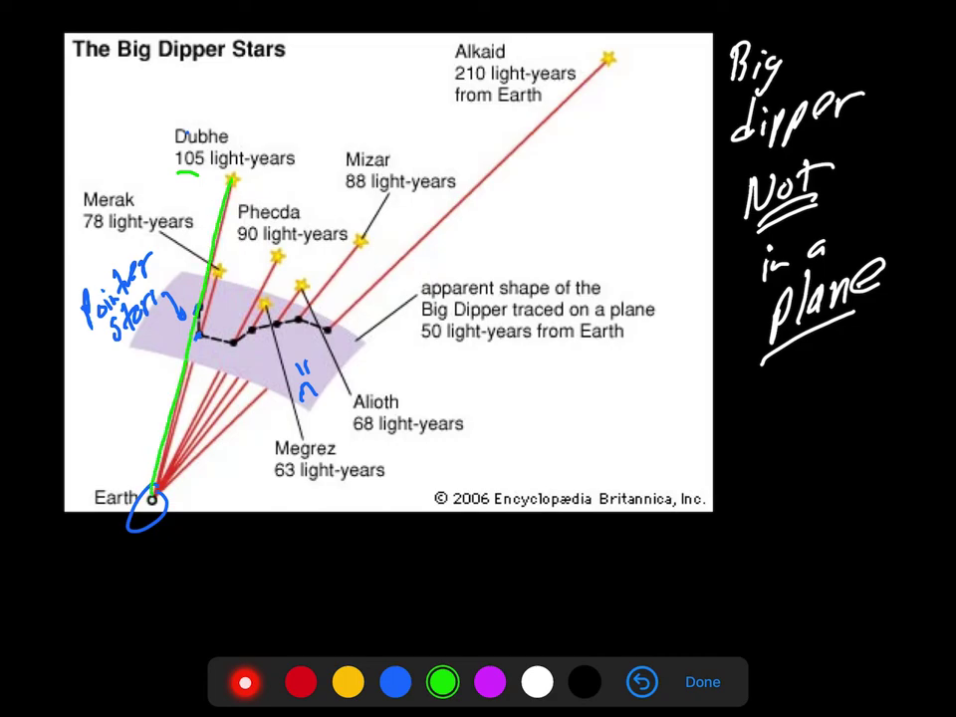
{"action": "left_click_drag", "start_coordinate": [152, 490], "coordinate": [209, 298]}
{"action": "left_click_drag", "start_coordinate": [105, 176], "coordinate": [100, 248]}
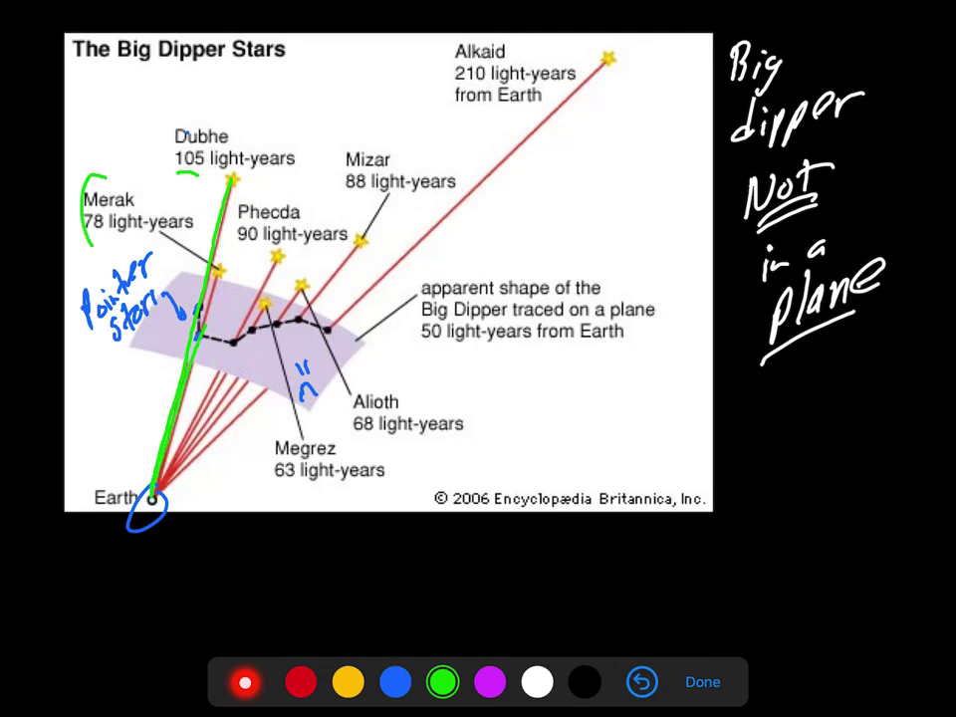
{"action": "left_click_drag", "start_coordinate": [189, 109], "coordinate": [194, 171]}
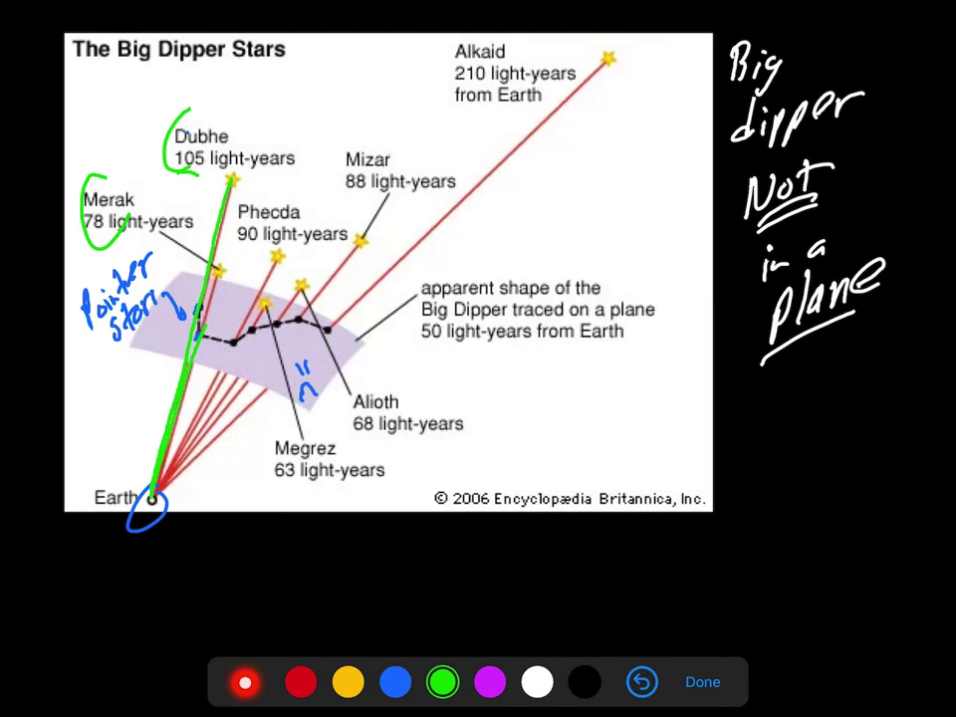
Circle the 88, 90, 68 and 63 light-year distances for Mizar, Phecda, Alioth and Megrez
{"action": "left_click_drag", "start_coordinate": [371, 171], "coordinate": [374, 191]}
{"action": "left_click_drag", "start_coordinate": [263, 216], "coordinate": [257, 246]}
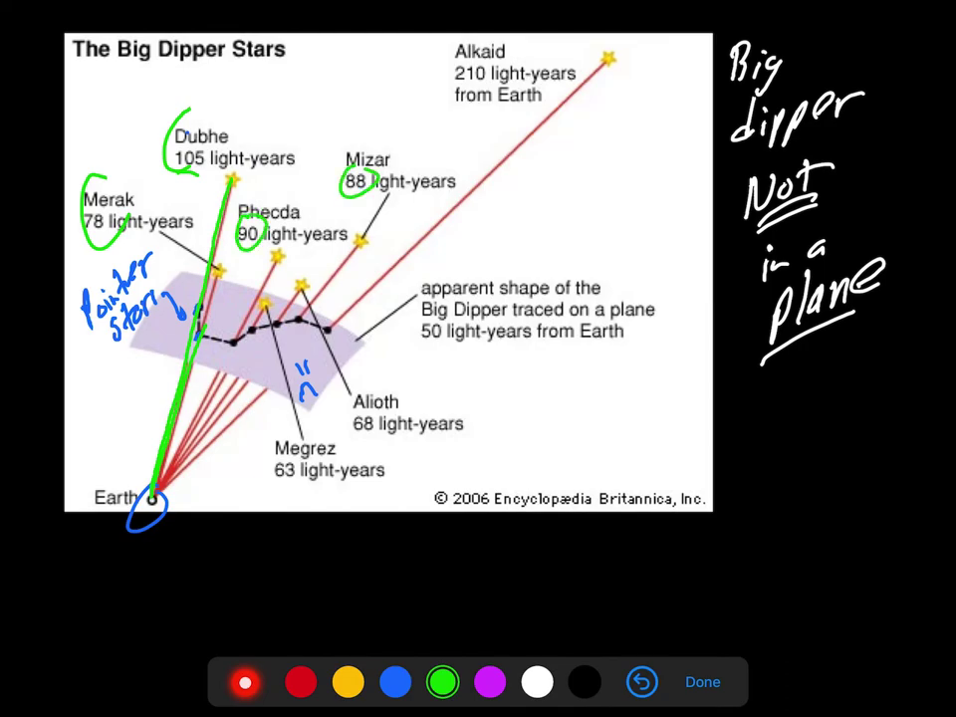
{"action": "left_click_drag", "start_coordinate": [371, 402], "coordinate": [366, 442]}
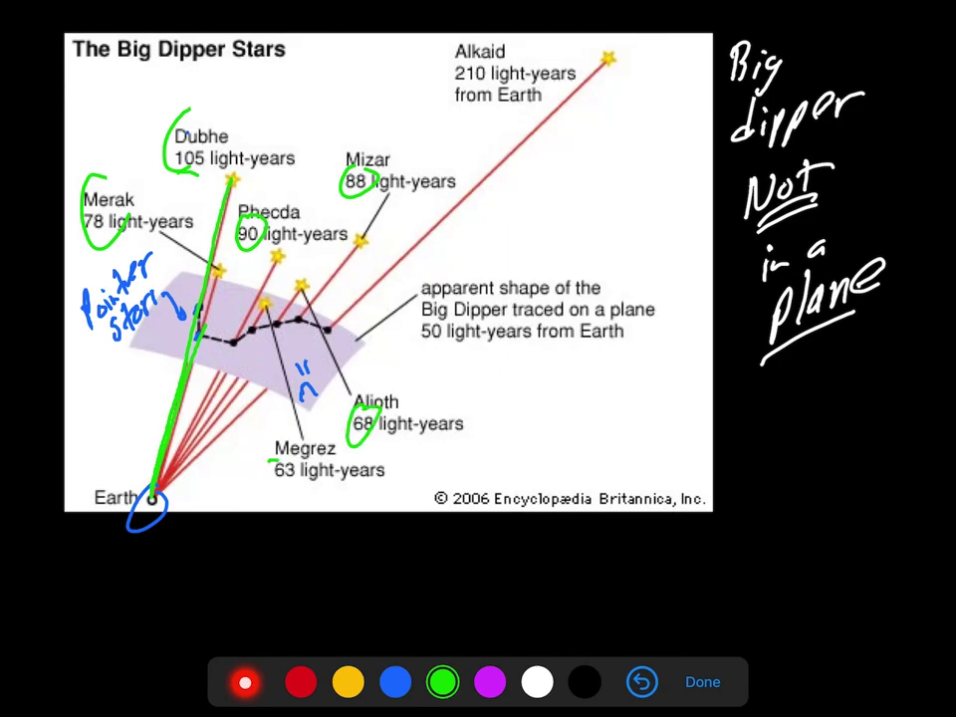
{"action": "left_click_drag", "start_coordinate": [294, 458], "coordinate": [289, 464]}
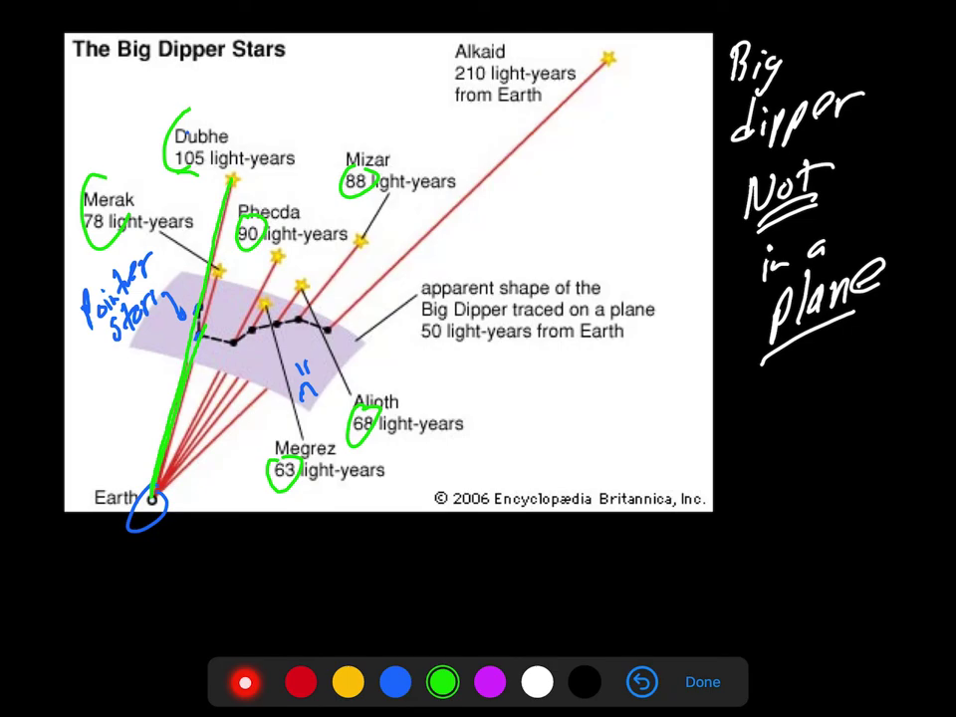